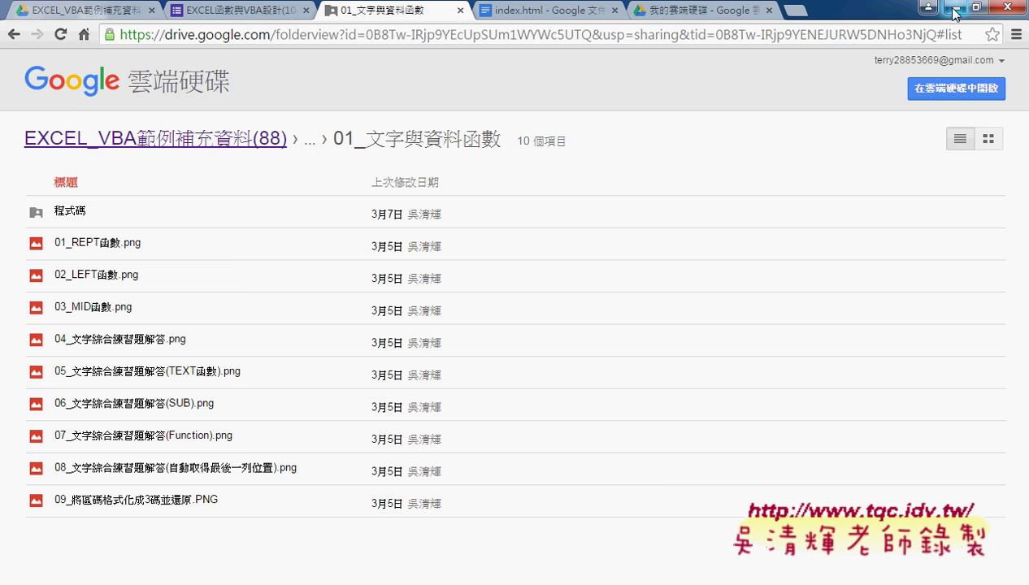
Minimize Chrome and bring the 01文字與資料函數 workbook to the front in Excel.
click(952, 7)
mouse_move(422, 560)
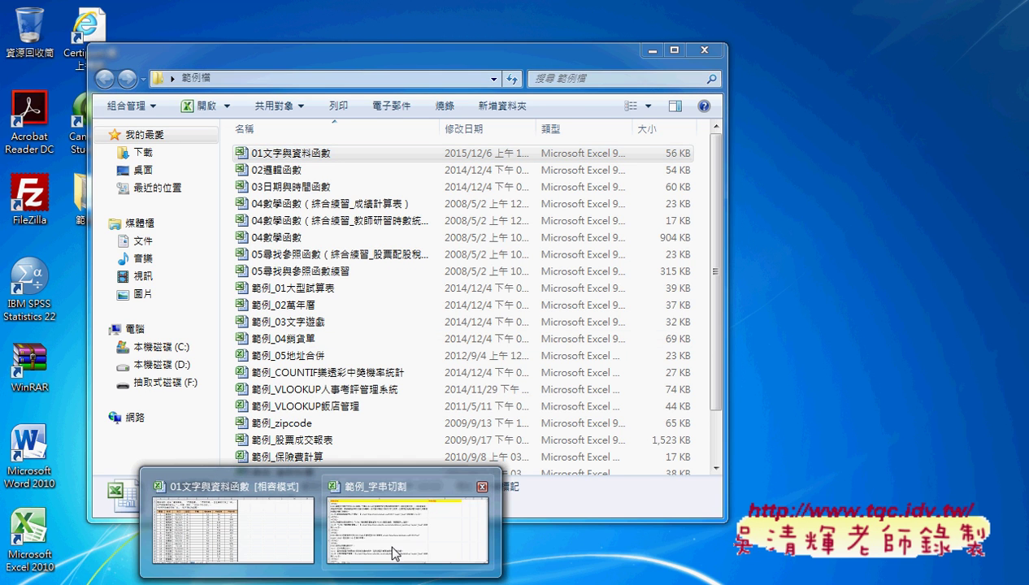
click(242, 544)
click(281, 254)
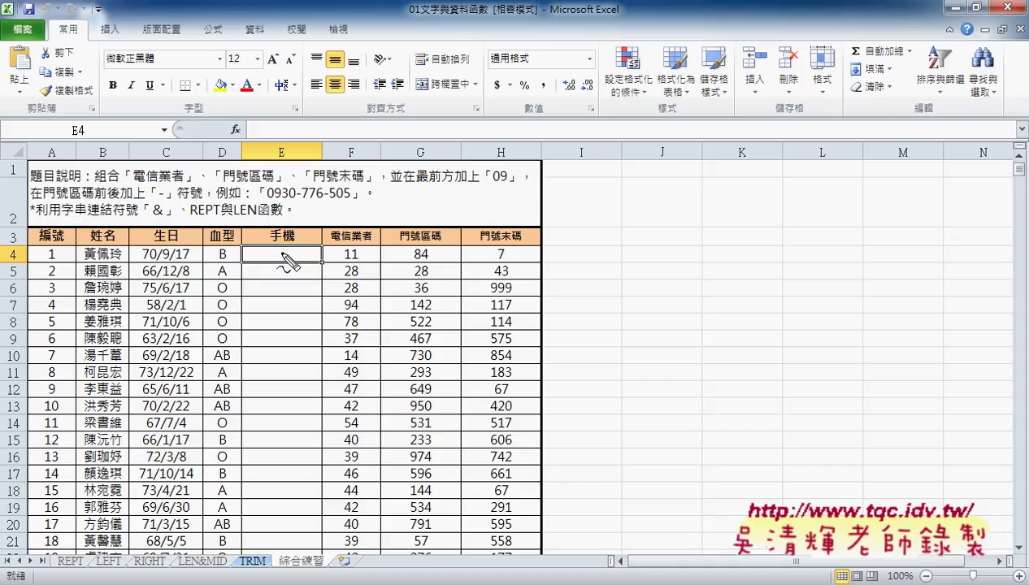
mouse_move(352, 200)
mouse_down()
mouse_move(266, 204)
mouse_move(351, 201)
mouse_move(289, 262)
mouse_move(294, 246)
mouse_up()
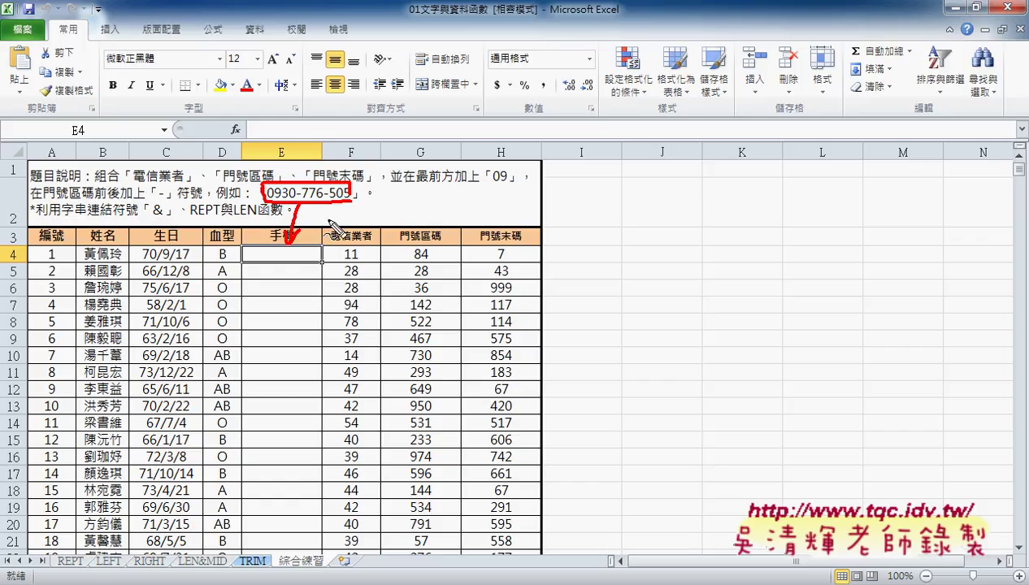
drag(344, 262, 358, 262)
drag(405, 261, 427, 259)
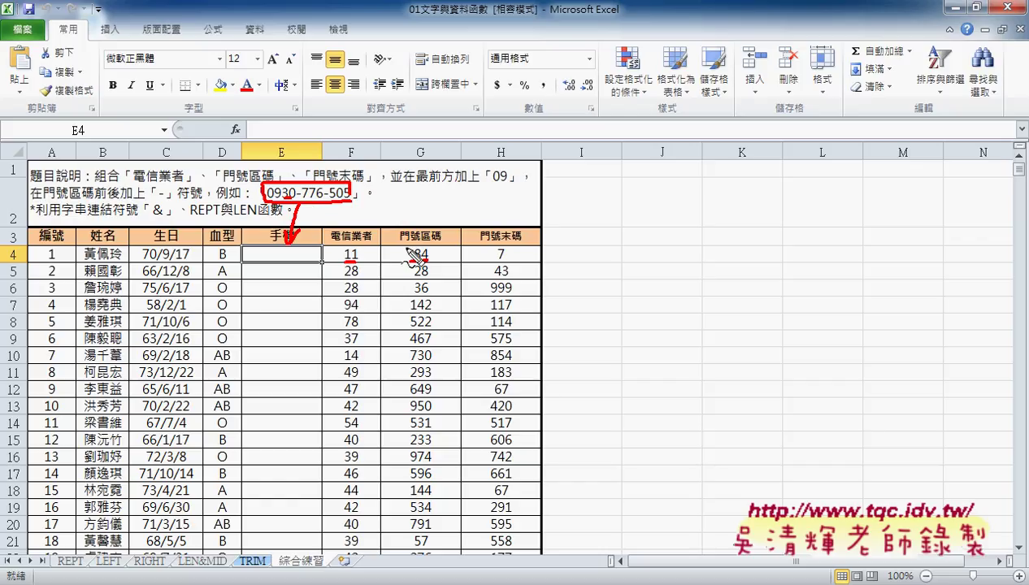
drag(404, 251, 427, 260)
mouse_move(483, 252)
mouse_down()
mouse_move(499, 255)
mouse_move(463, 253)
mouse_up()
drag(369, 254, 382, 254)
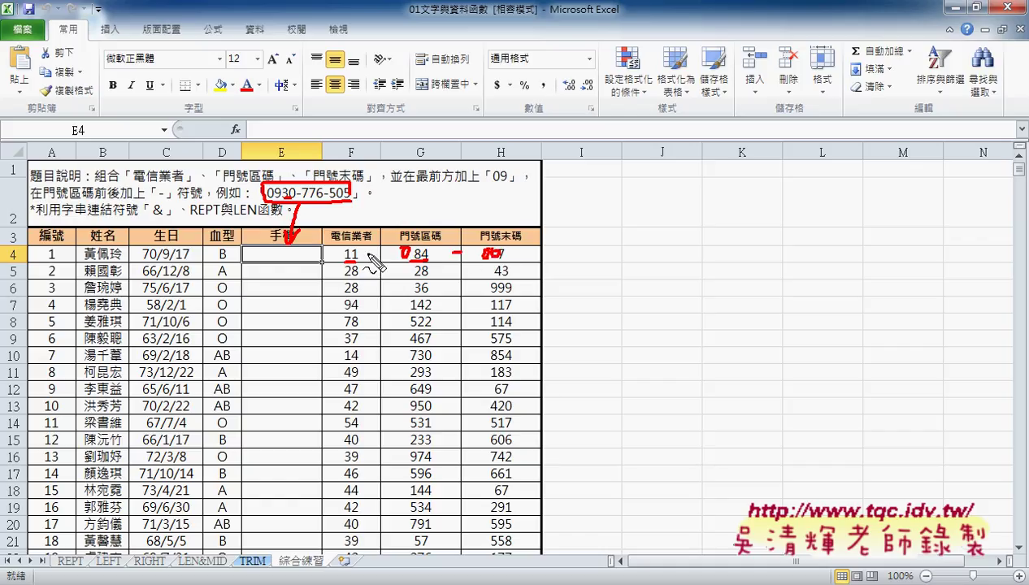
drag(319, 256, 330, 254)
drag(149, 215, 214, 214)
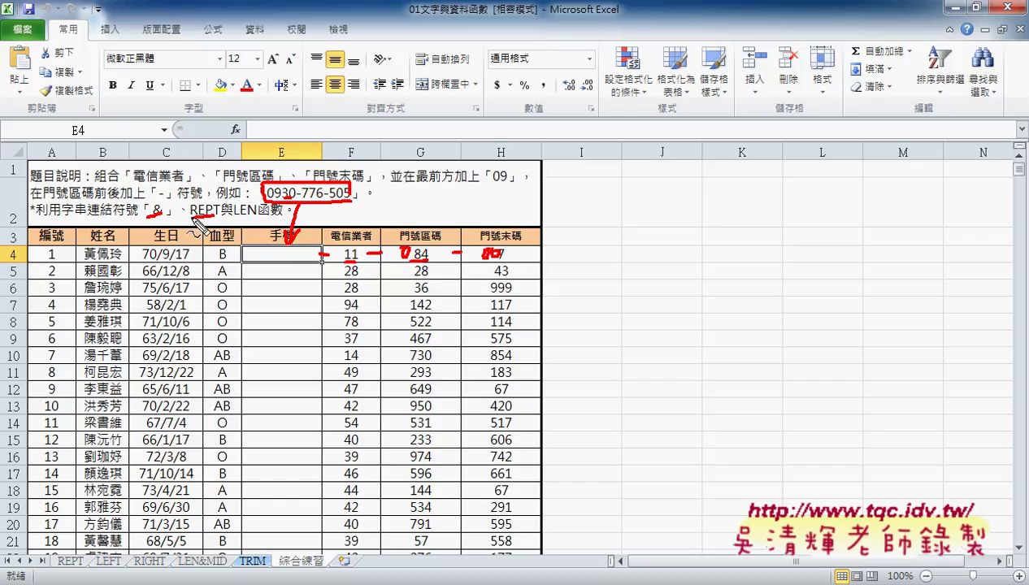
mouse_move(233, 218)
mouse_down()
mouse_move(257, 218)
mouse_move(272, 235)
mouse_up()
key(ctrl+z)
key(Escape)
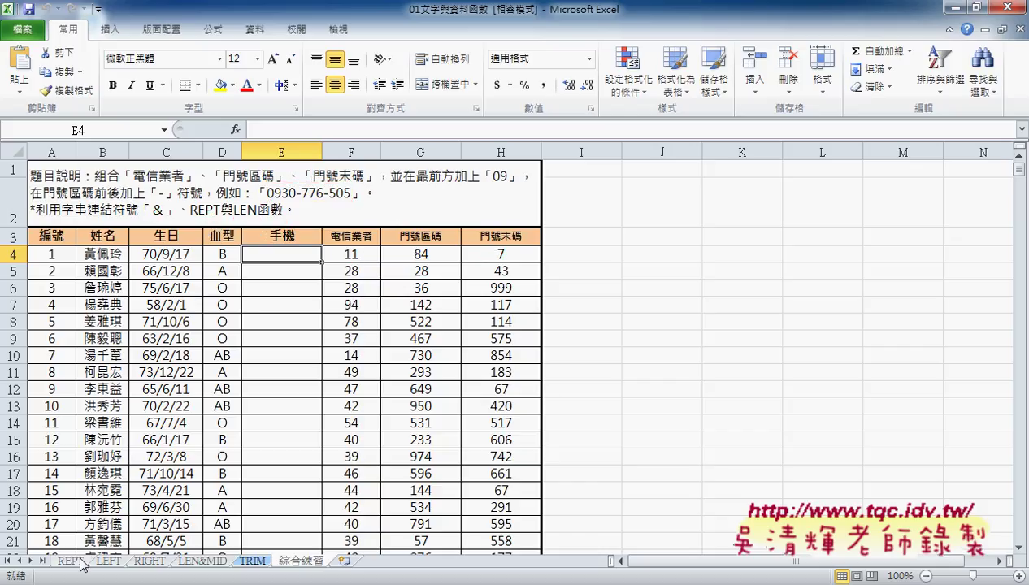
Go to the REPT sheet and select C3, checking the star symbol in C1.
click(79, 561)
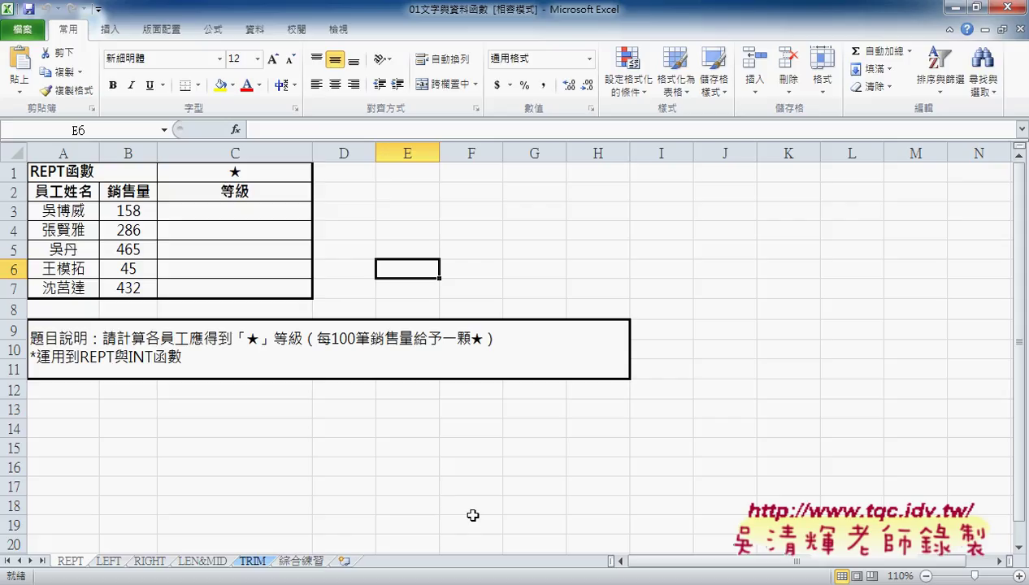
click(218, 213)
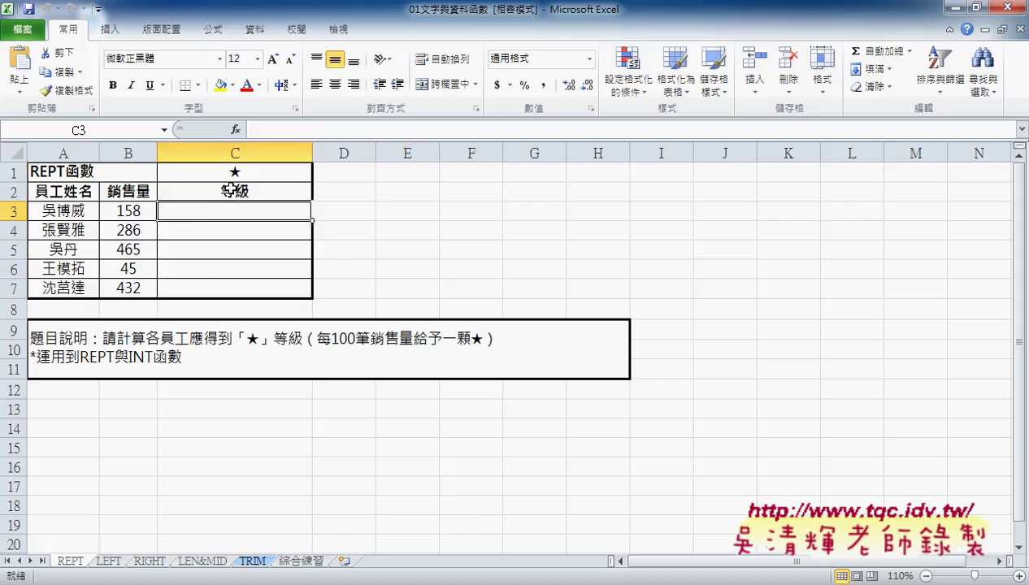
click(235, 174)
click(240, 214)
Insert a function in C3, choosing REPT from the 文字 (Text) category.
click(235, 130)
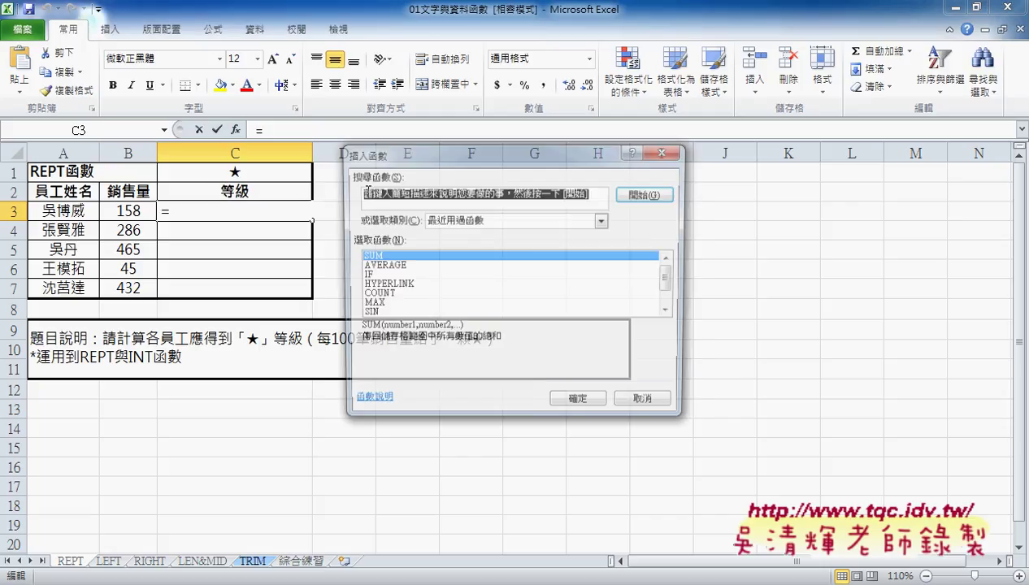
click(531, 219)
click(515, 311)
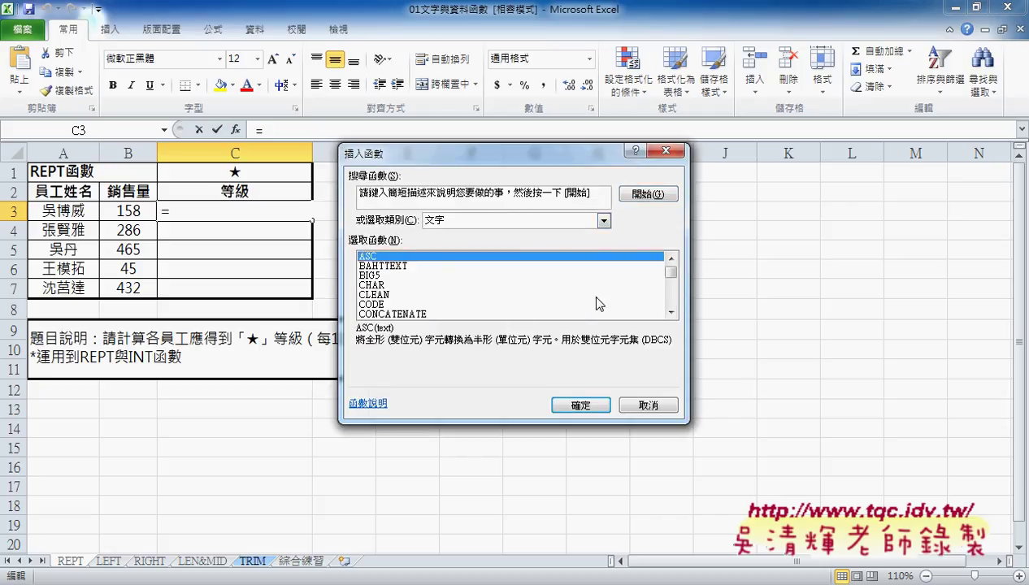
drag(671, 269, 671, 280)
scroll(671, 281, down, 5)
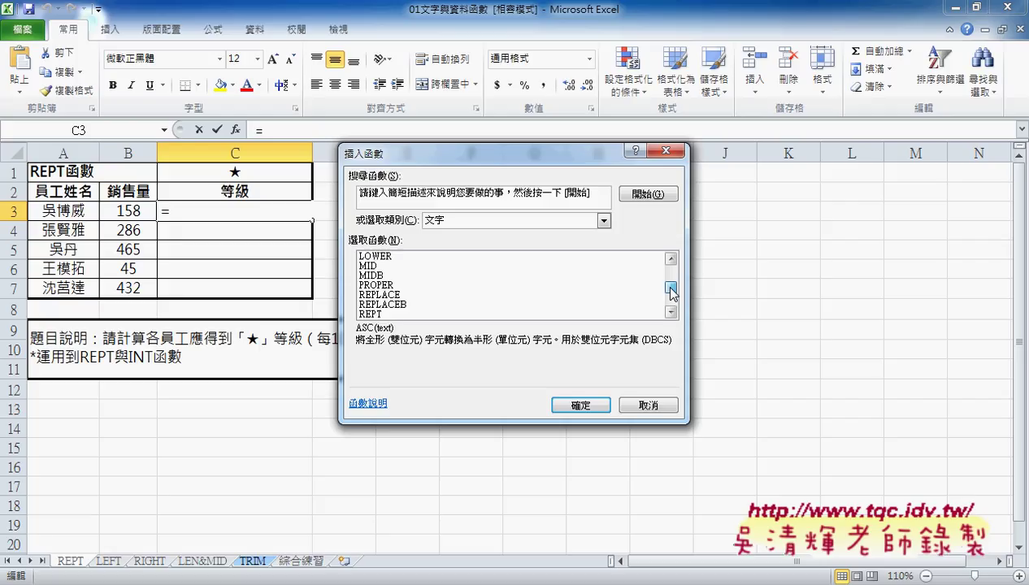
click(379, 286)
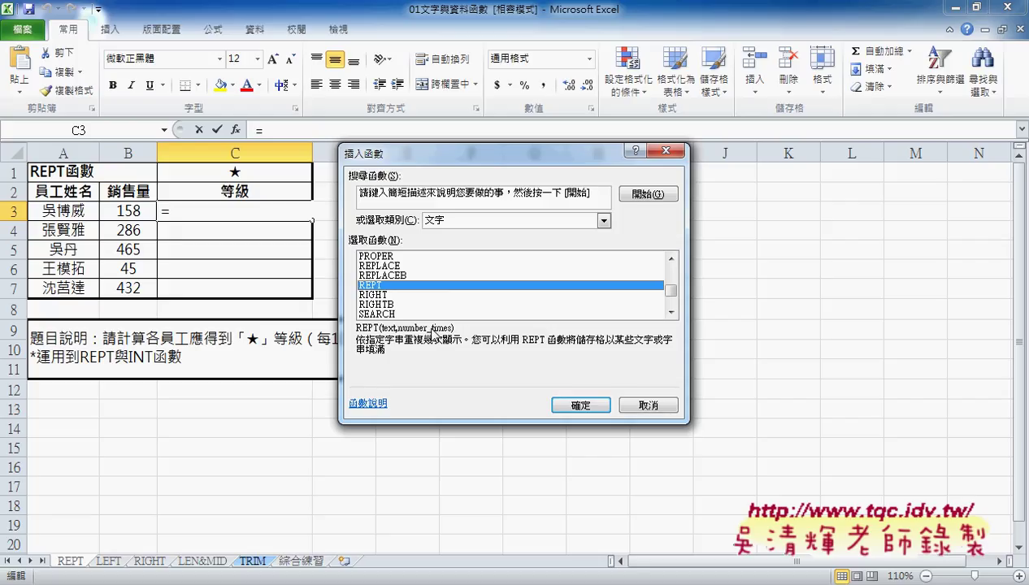
Set REPT's Text to absolute $C$1 and Number_times to B3/100.
click(582, 403)
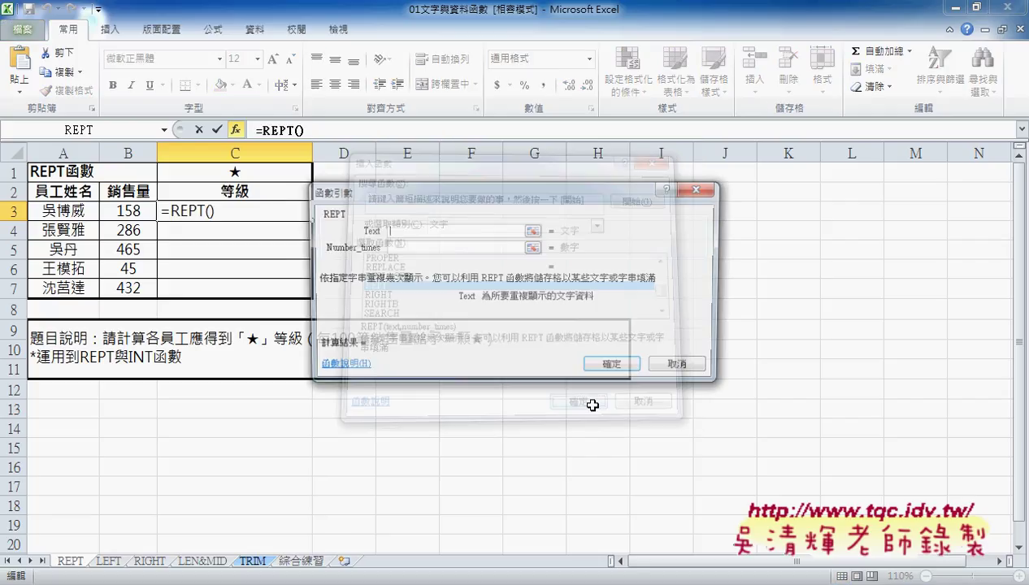
drag(520, 203, 585, 202)
click(248, 172)
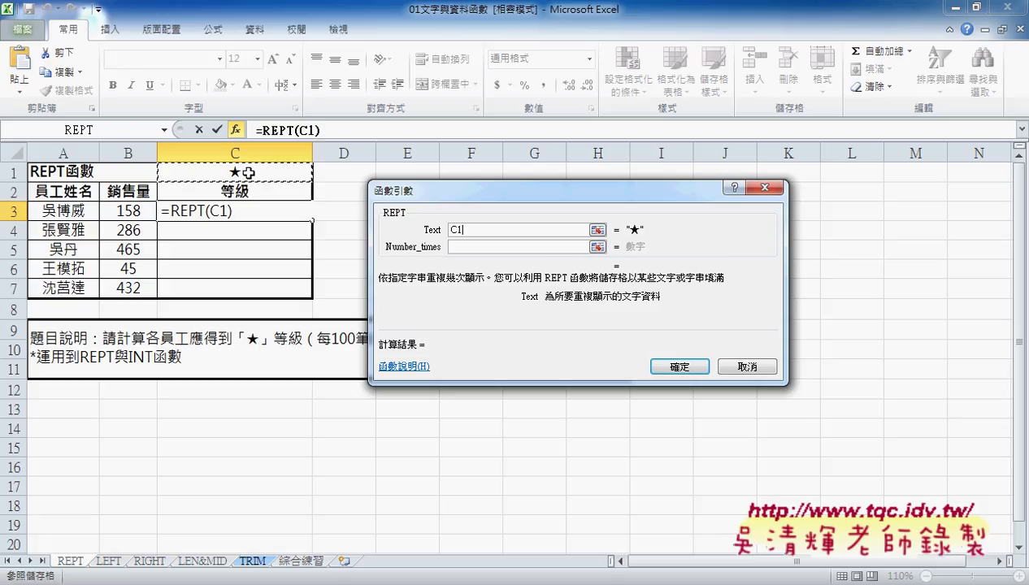
click(481, 230)
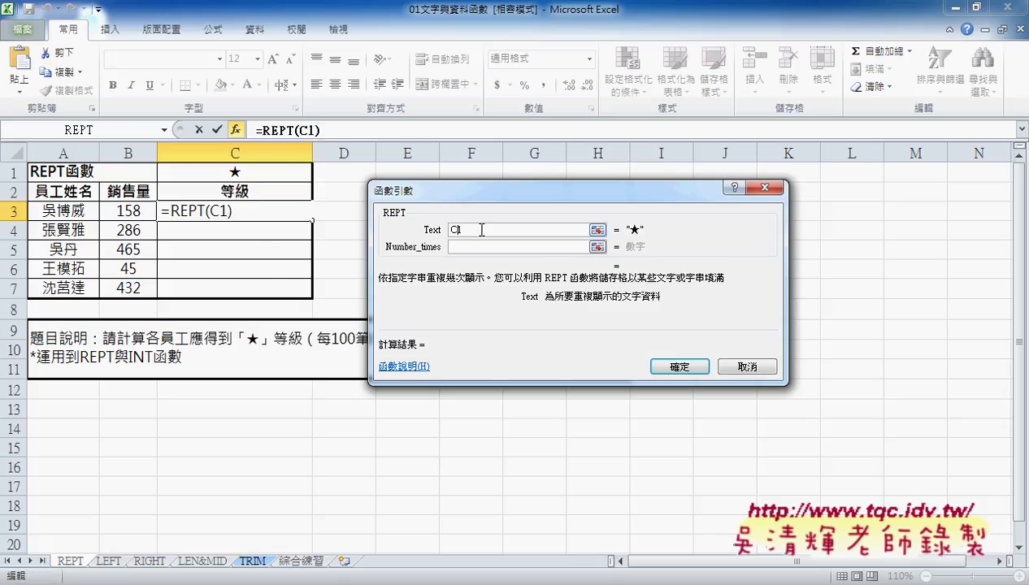
key(F4)
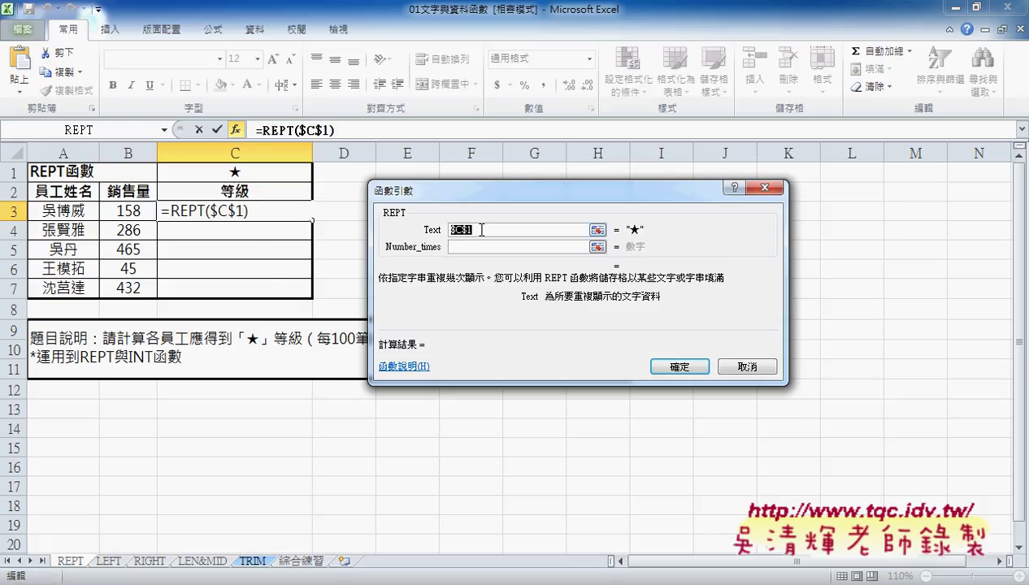
click(467, 246)
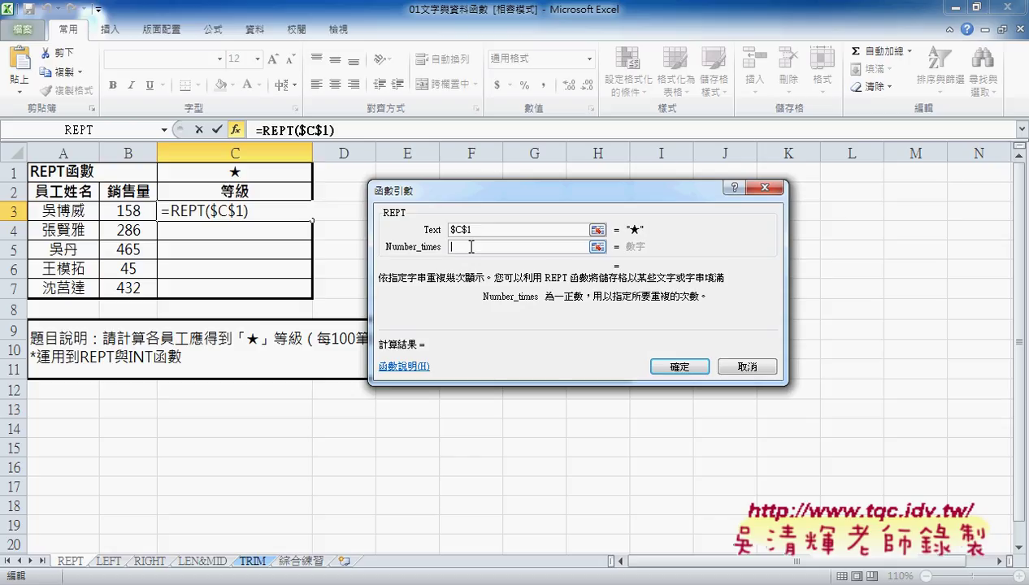
click(132, 213)
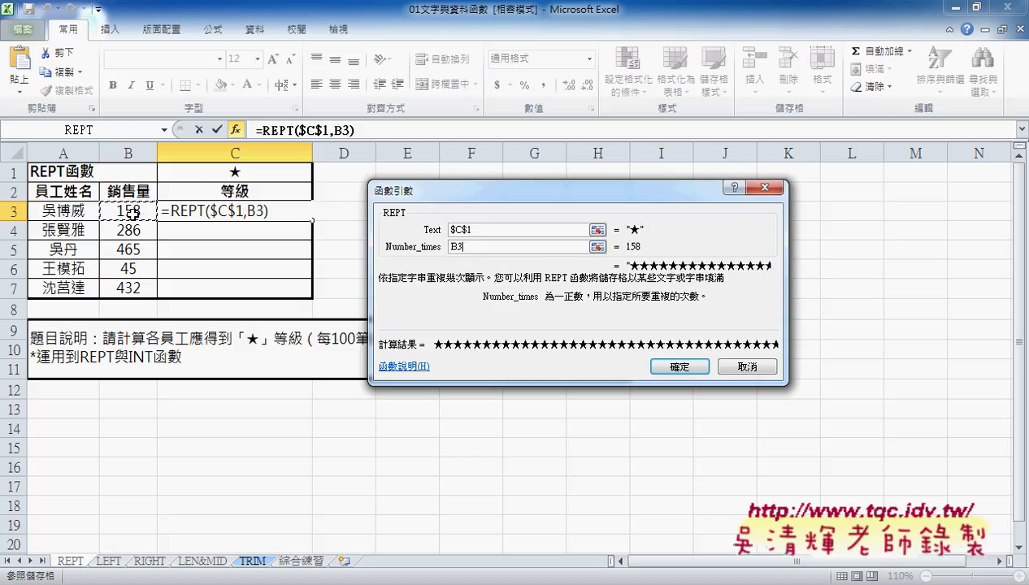
drag(507, 194, 641, 189)
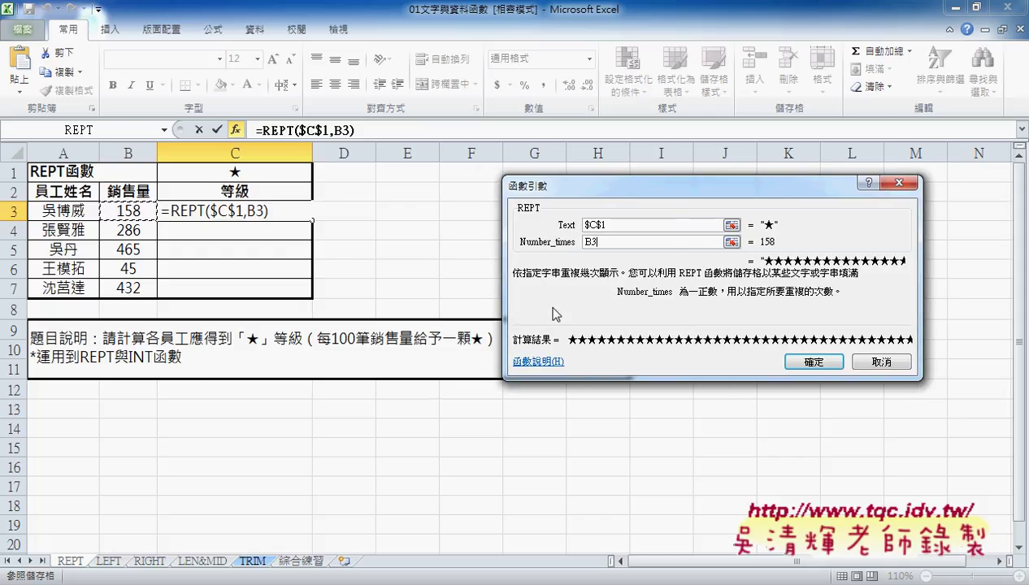
text(/1)
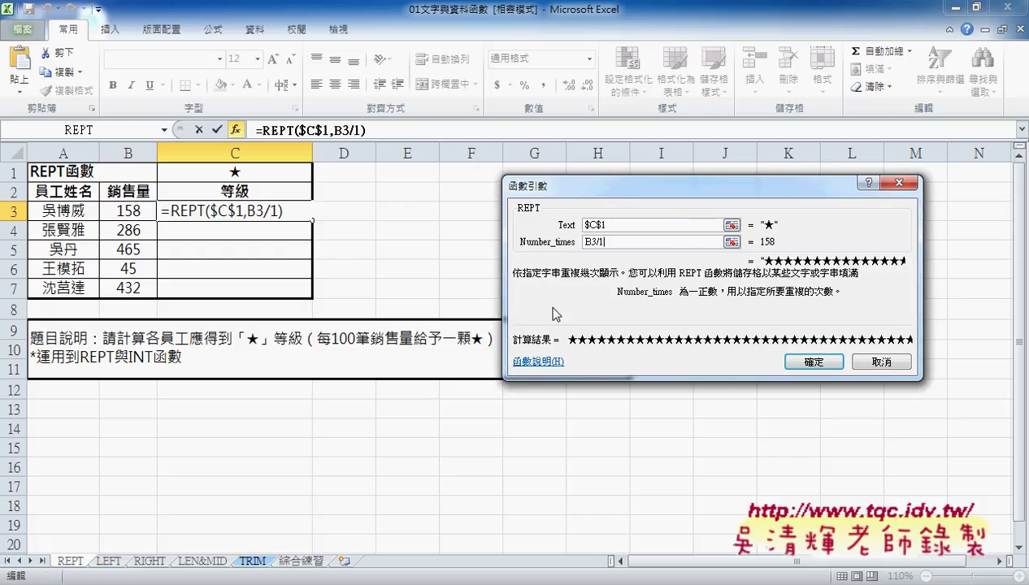
text(00)
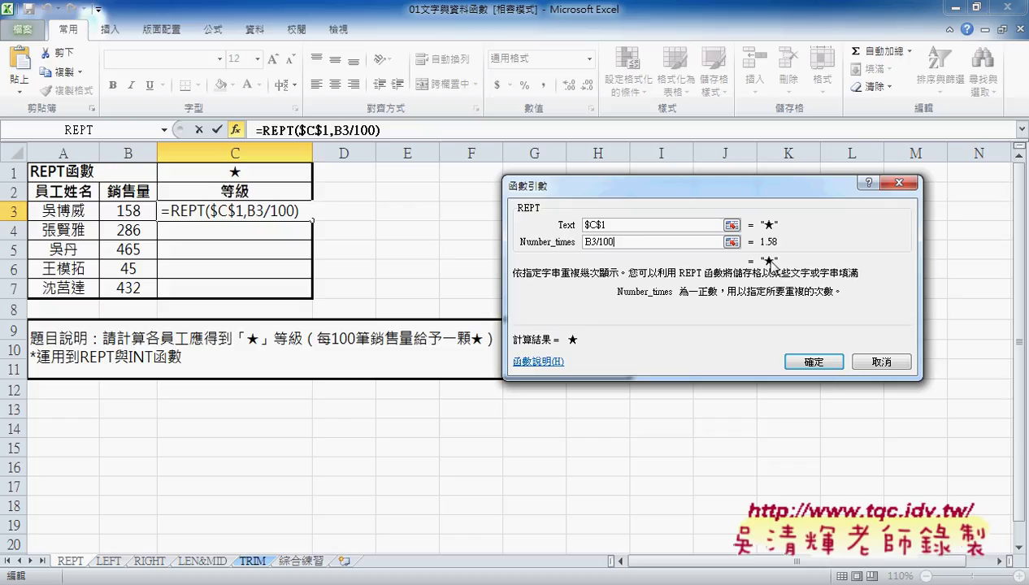
Wrap the count in INT and enter =REPT($C$1,INT(B3/100)) in C3, showing one ★.
click(585, 241)
text(int)
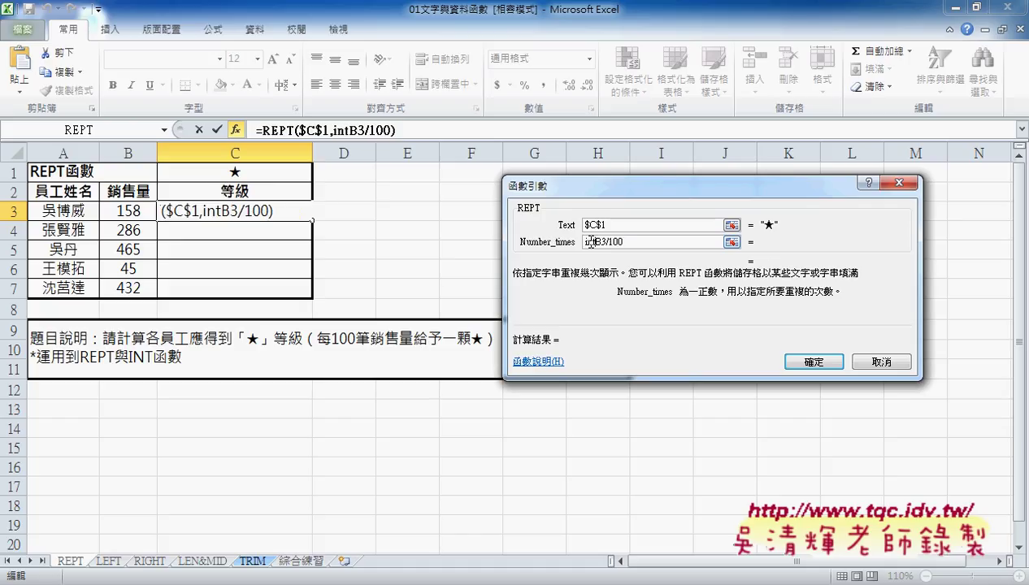
text(()
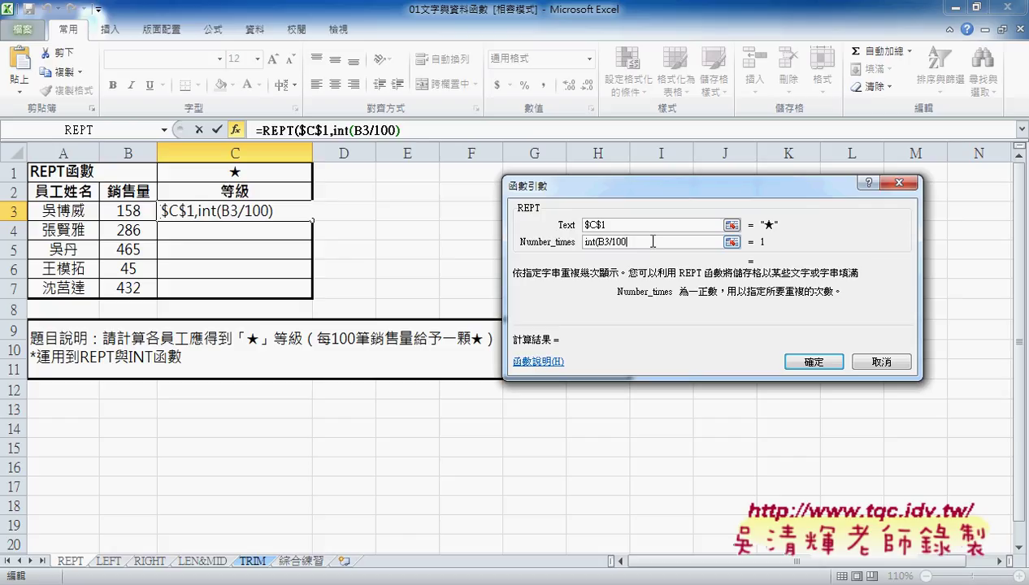
text())
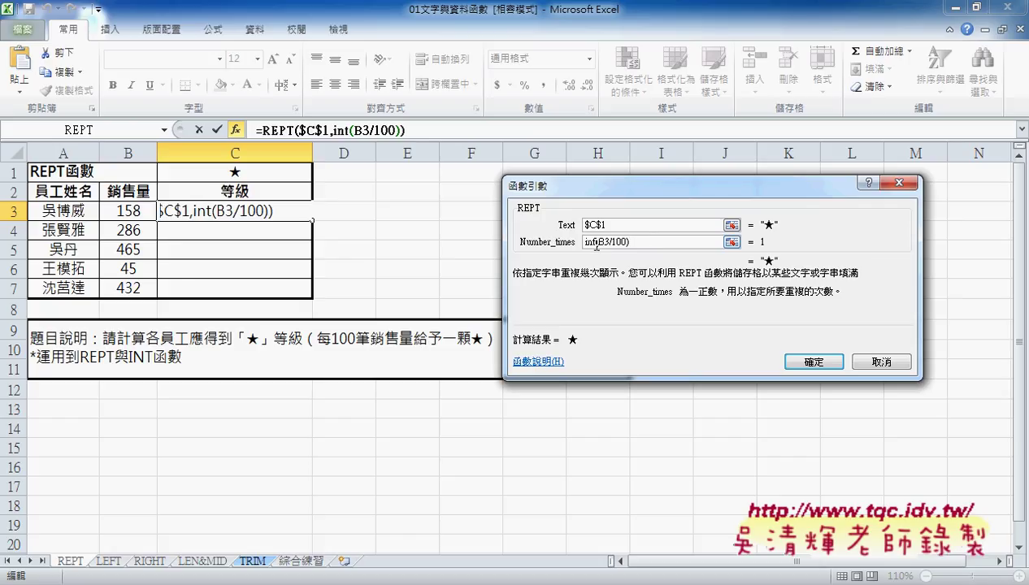
double_click(594, 242)
click(600, 242)
drag(600, 242, 623, 244)
click(824, 368)
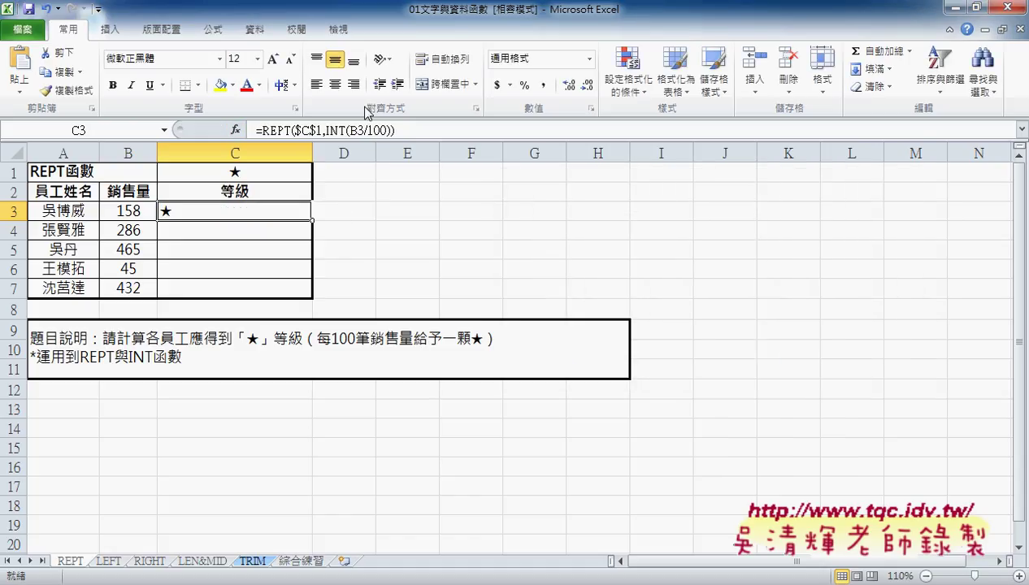
Centre the star grade in C3, fill it down to C7, and go to the LEN&MID sheet.
click(335, 84)
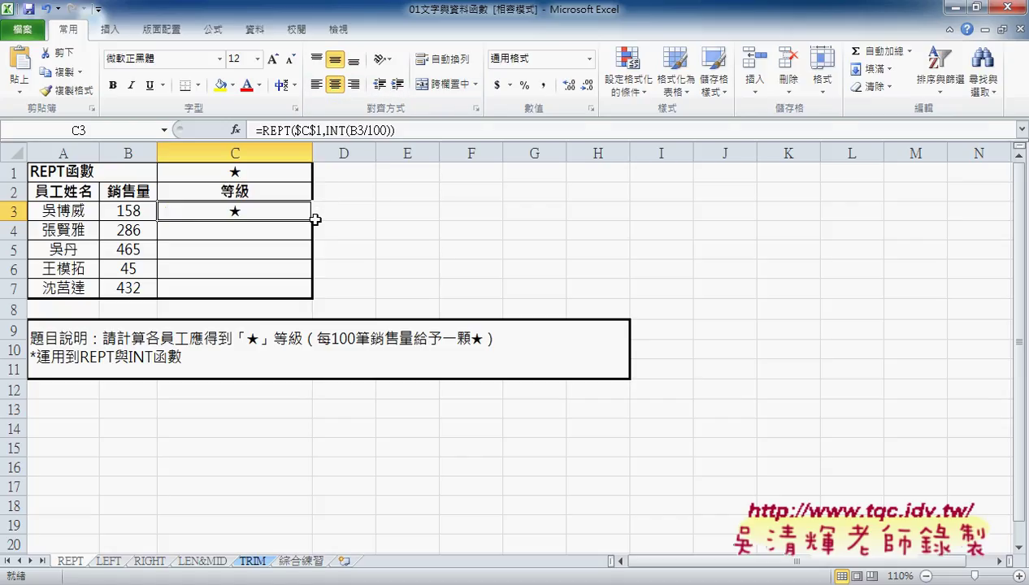
drag(312, 218, 314, 296)
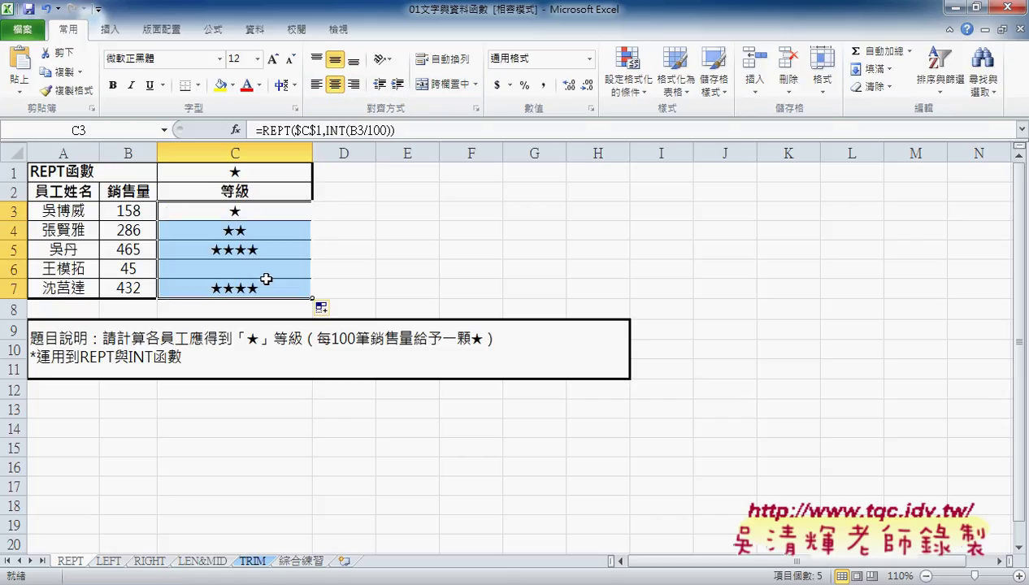
click(205, 561)
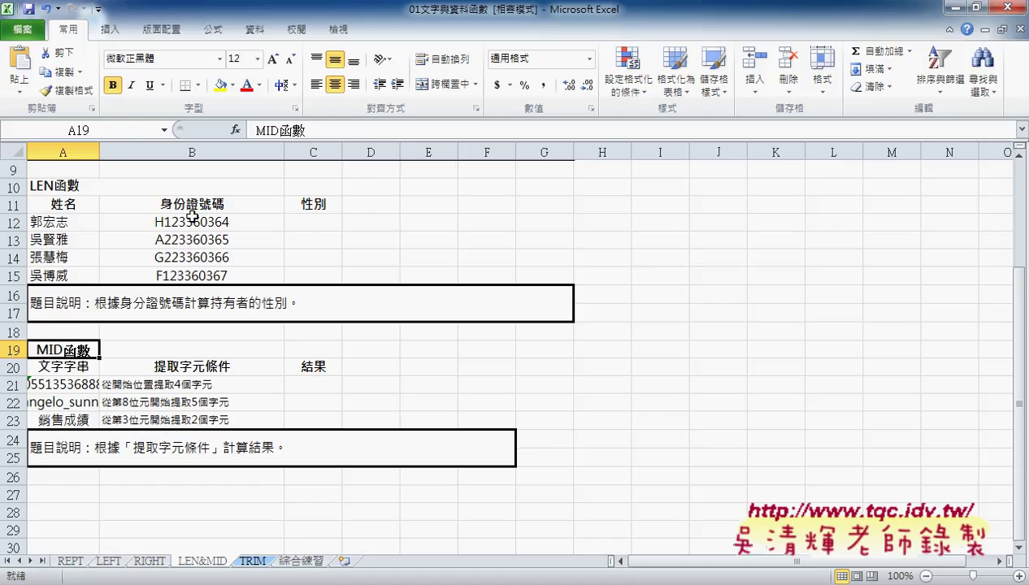
Add the header 長度 in D11, then start an inserted function in D12.
click(185, 218)
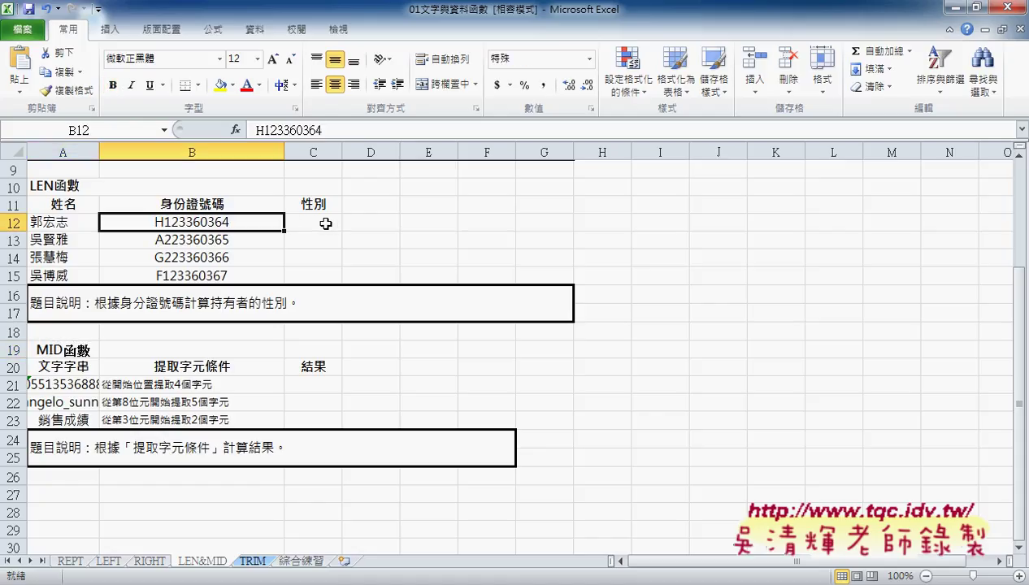
click(373, 222)
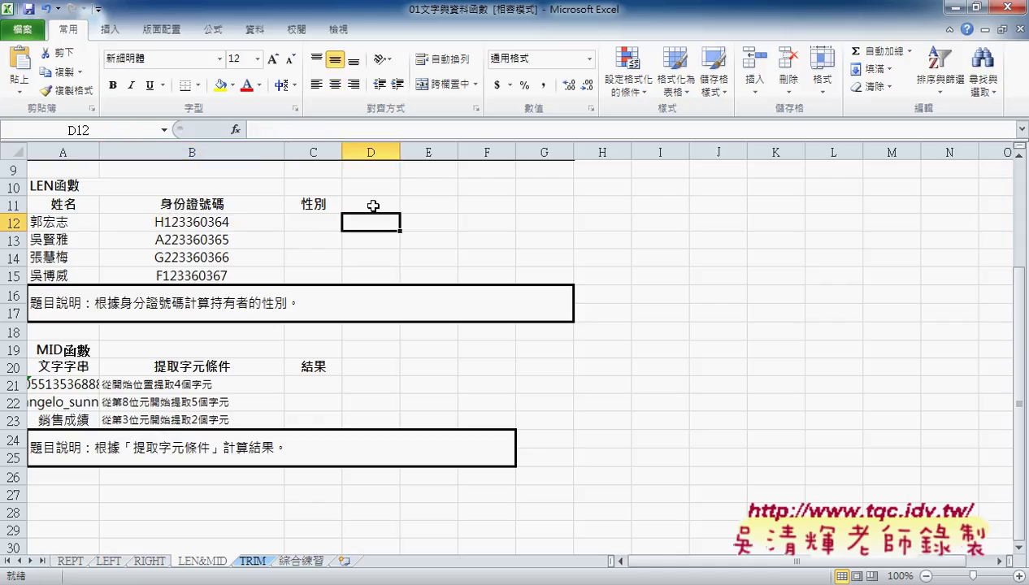
click(378, 204)
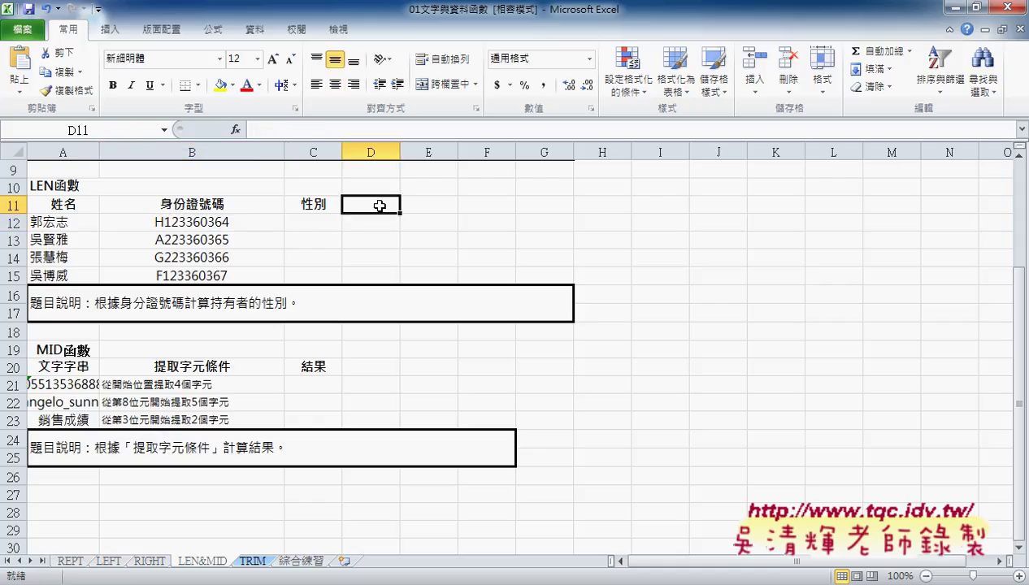
text(ㄔ)
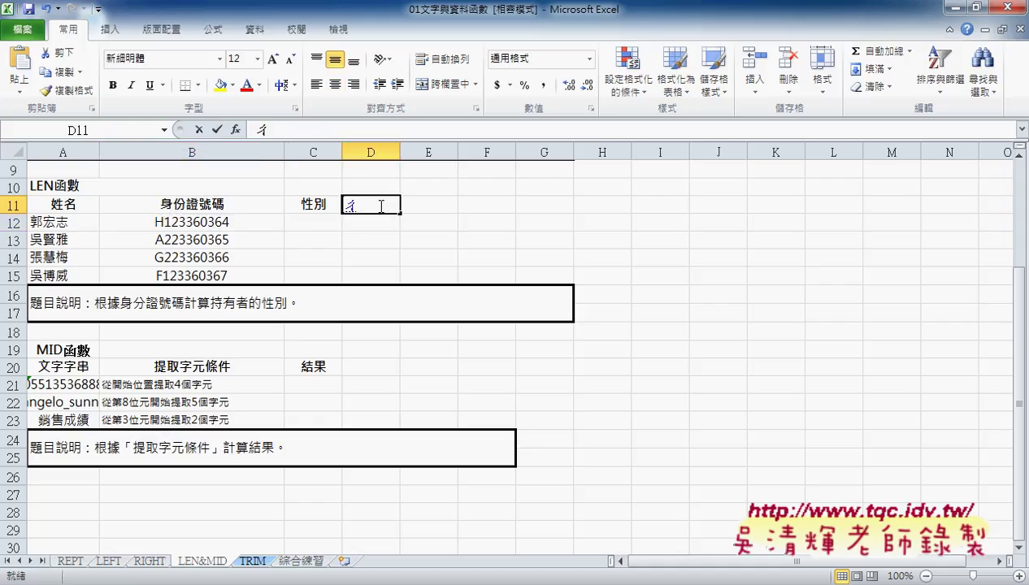
text(ㄤ6)
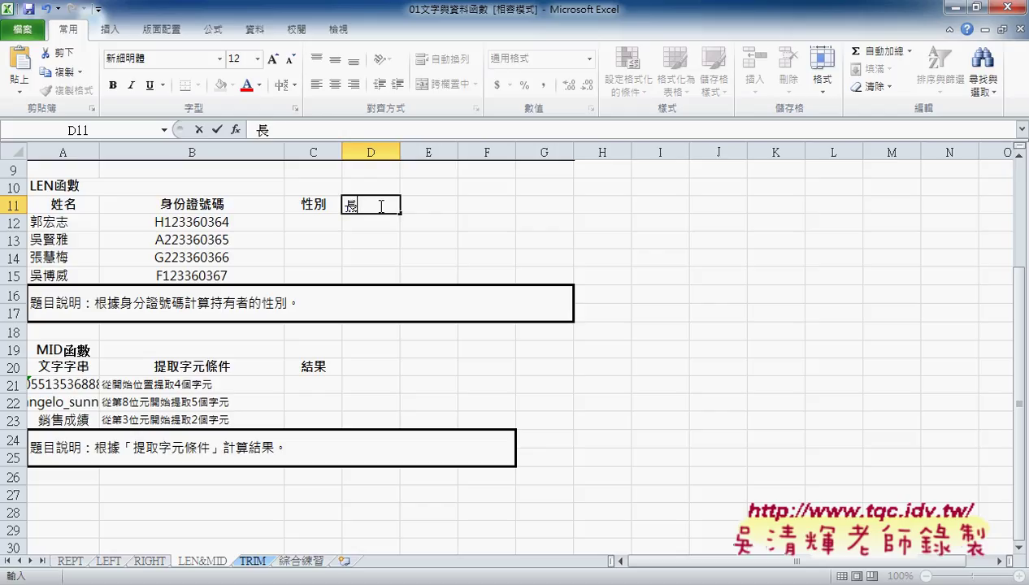
text(ㄉㄨ4)
key(Return)
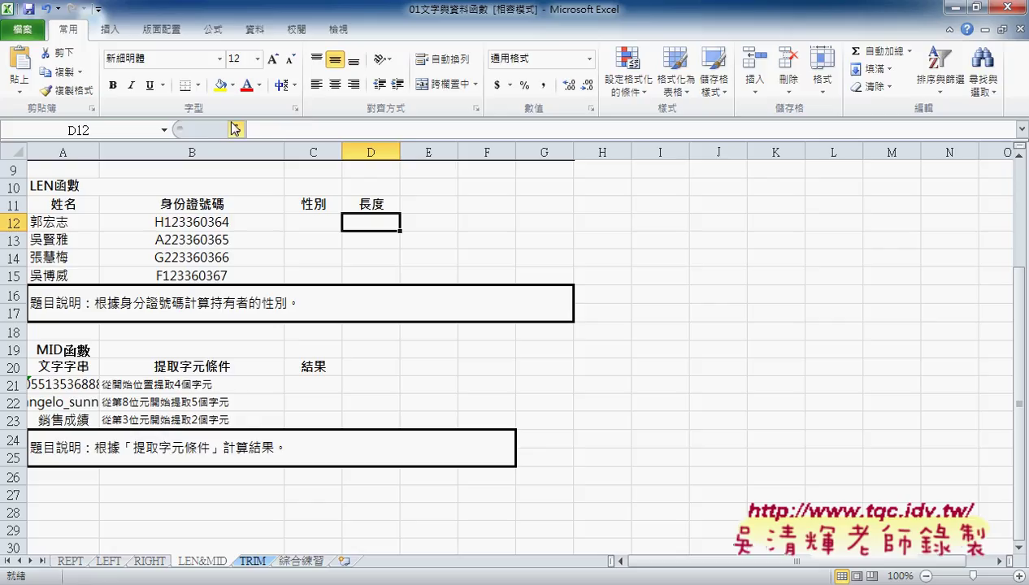
click(235, 130)
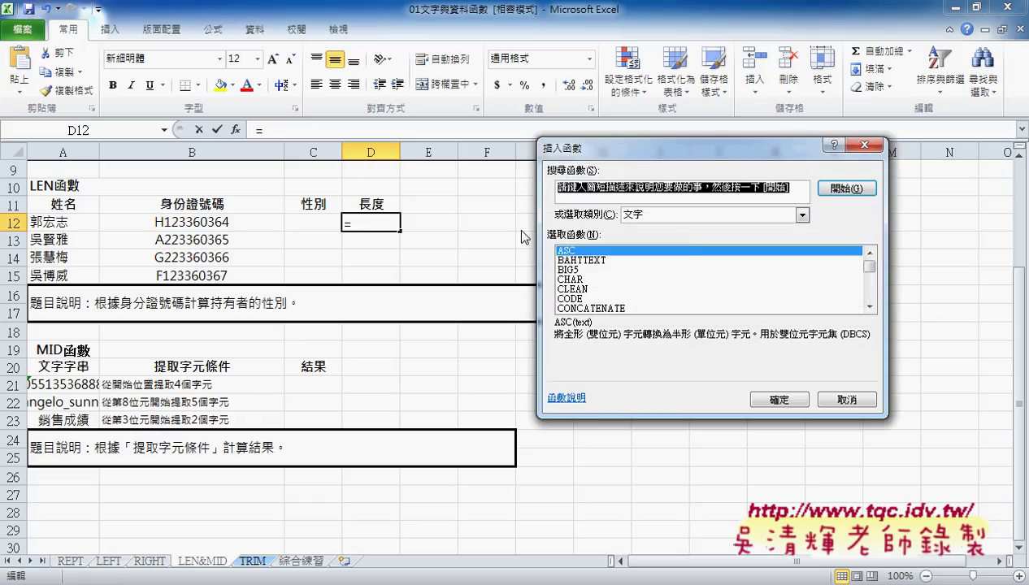
Enter =LEN(B12) in D12 and fill it down to D15, each showing 10.
click(869, 306)
click(870, 307)
click(870, 307)
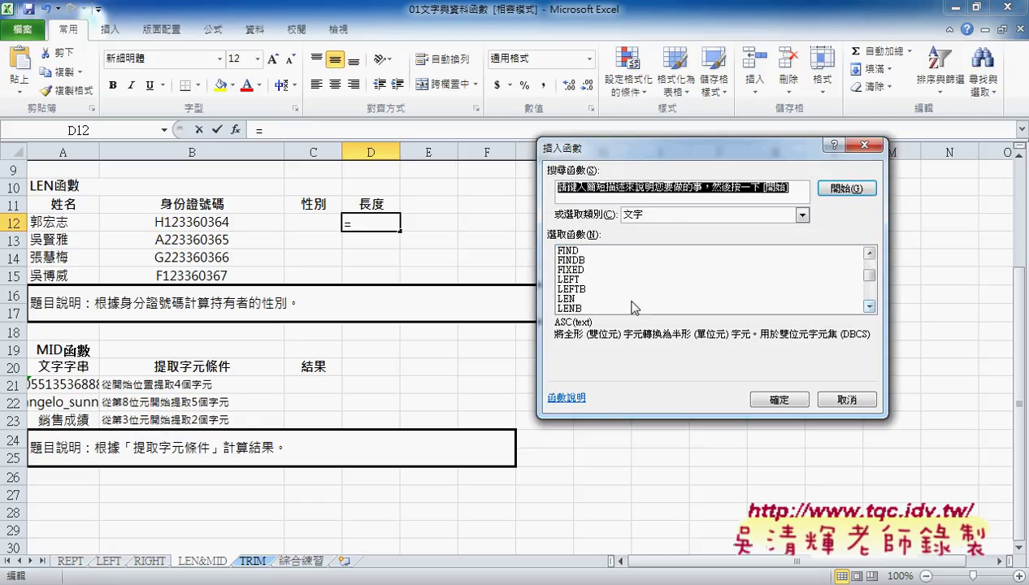
click(584, 299)
click(786, 401)
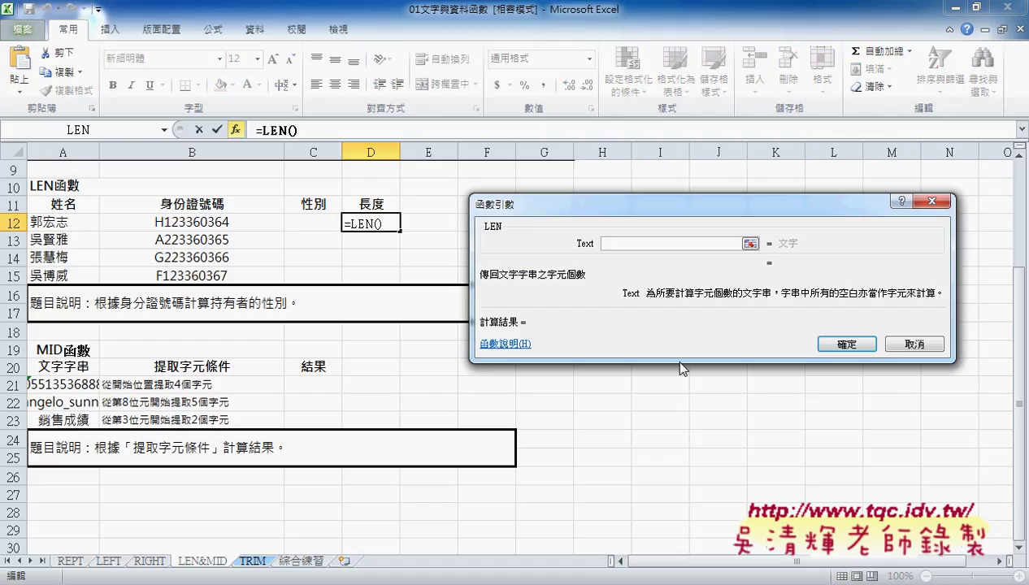
click(214, 222)
click(847, 344)
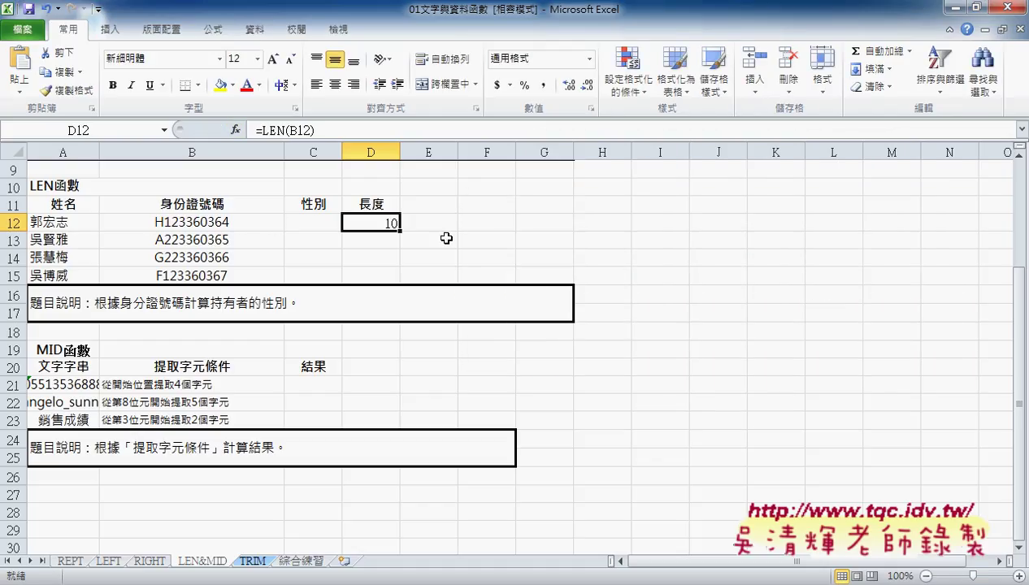
drag(399, 231, 404, 277)
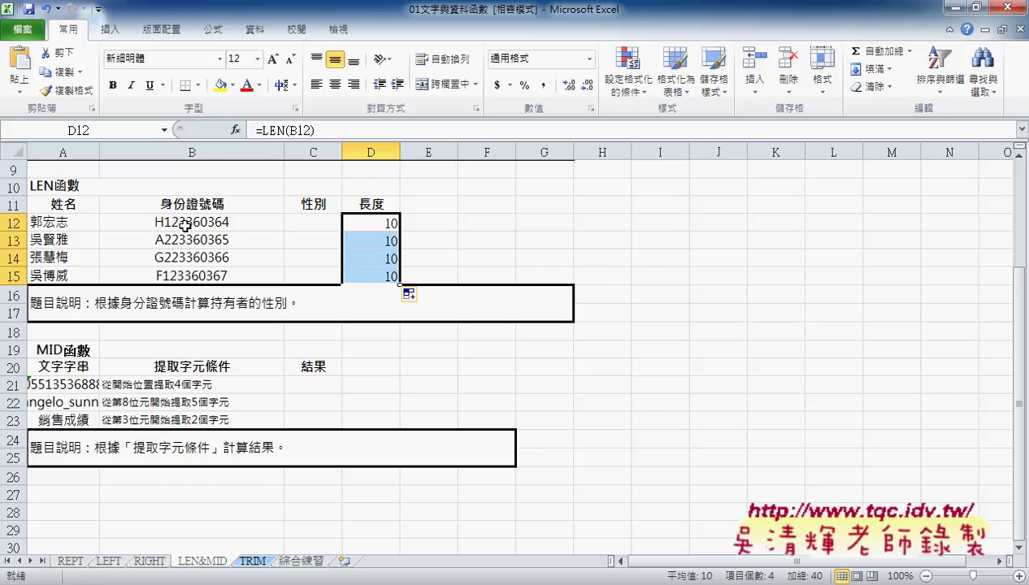
click(313, 220)
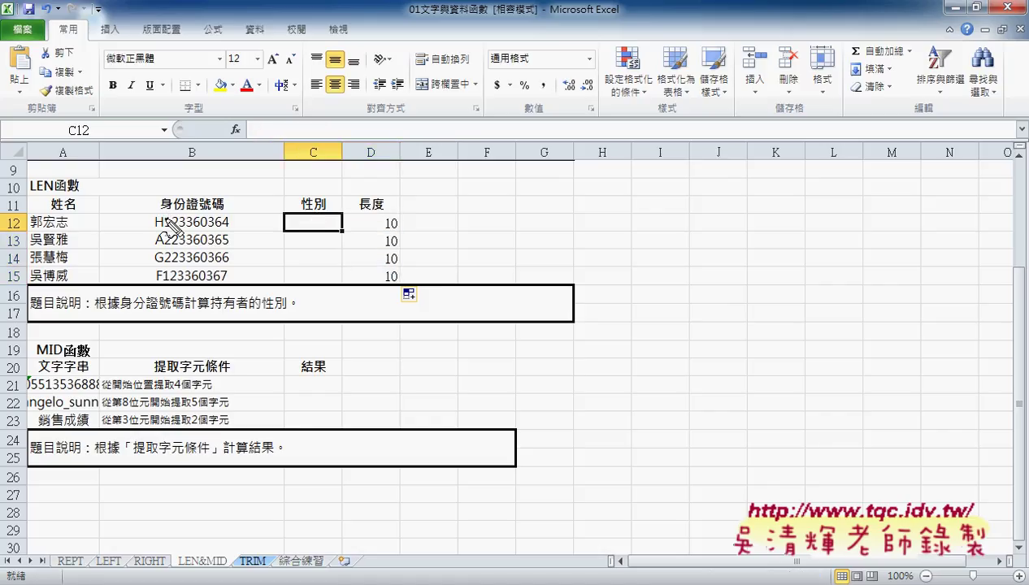
Mark MID and the B12–B15 ID numbers in red, clear the marks, and return to REPT.
drag(37, 357, 61, 358)
mouse_move(163, 208)
mouse_down()
mouse_move(177, 257)
mouse_move(171, 209)
mouse_up()
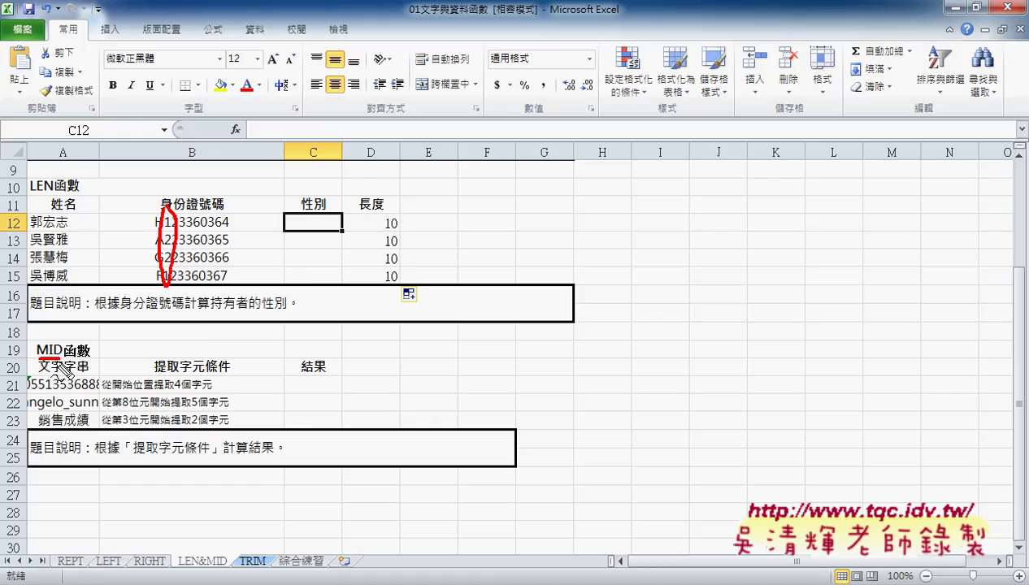
key(Escape)
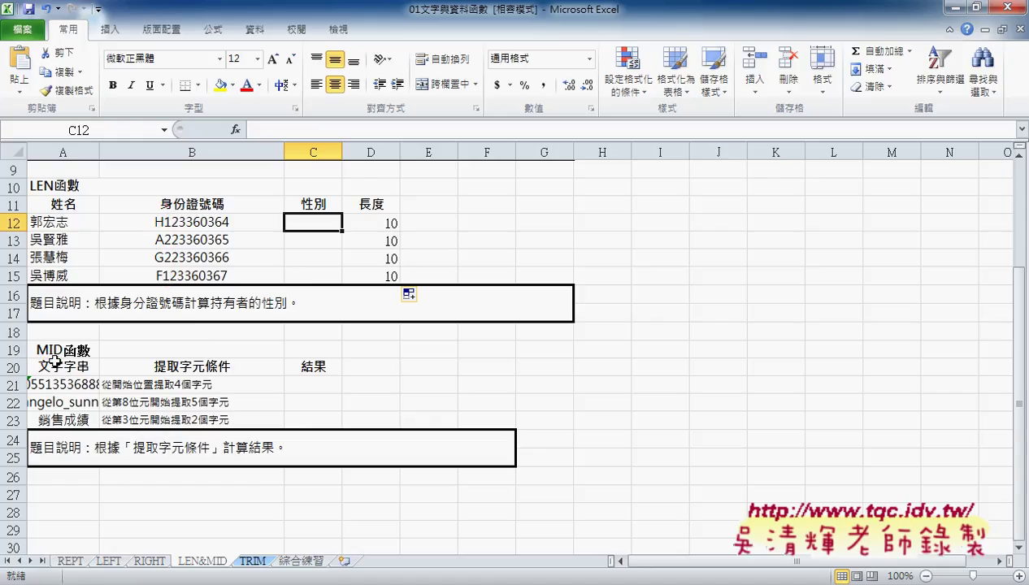
click(81, 561)
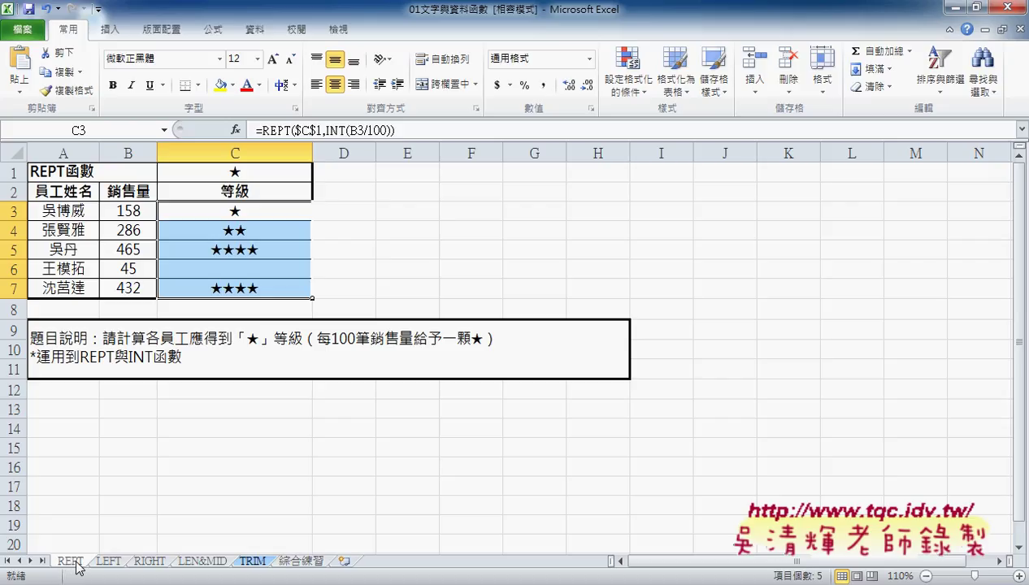
Open the 綜合練習 sheet and widen the 手機 column E for phone numbers.
click(210, 561)
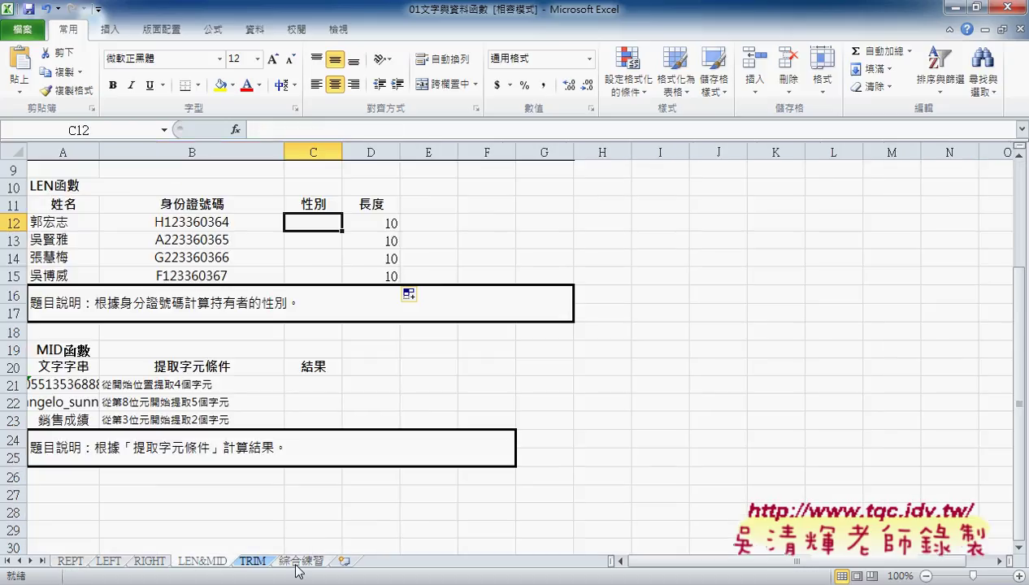
click(256, 561)
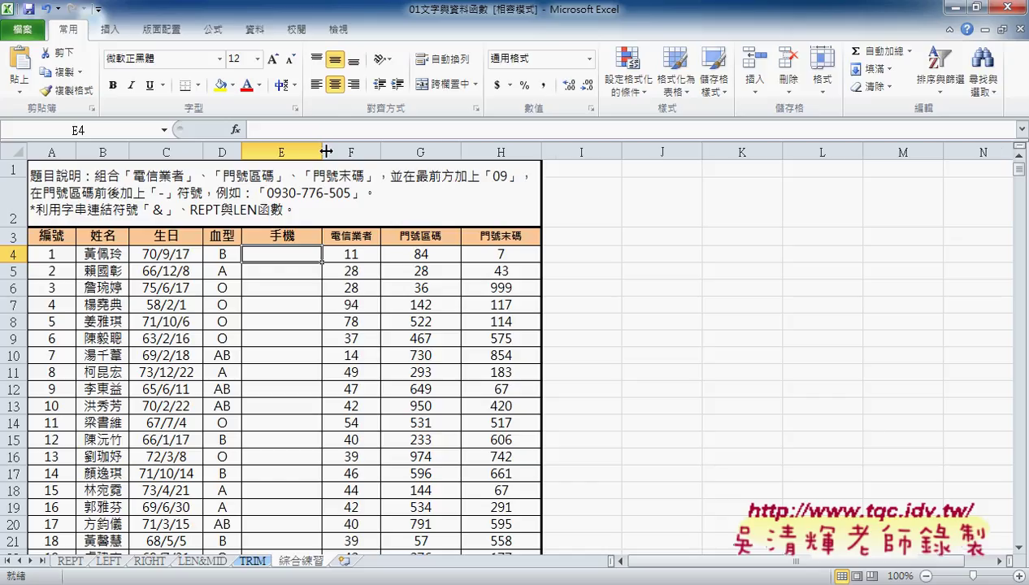
drag(322, 152, 355, 152)
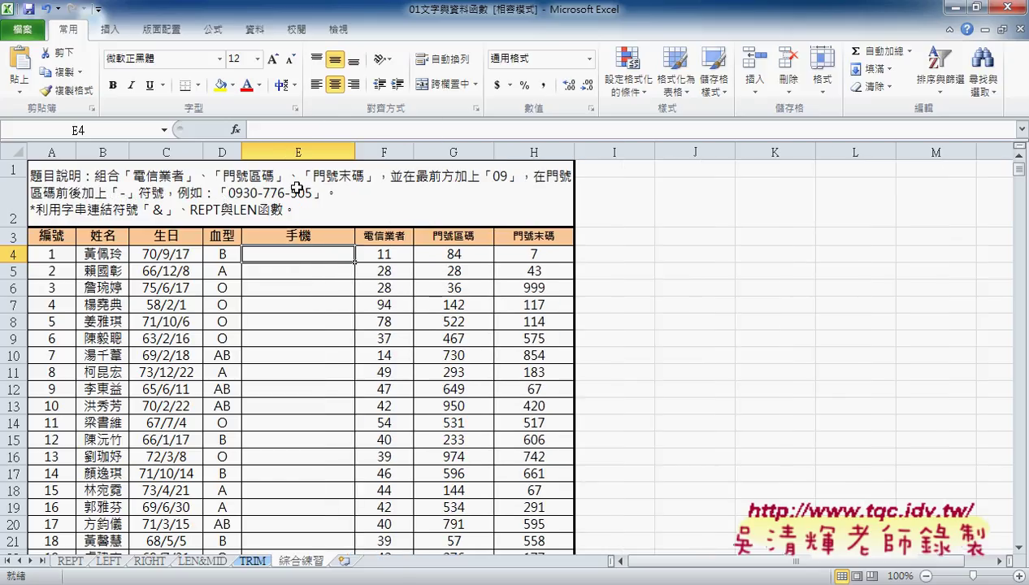